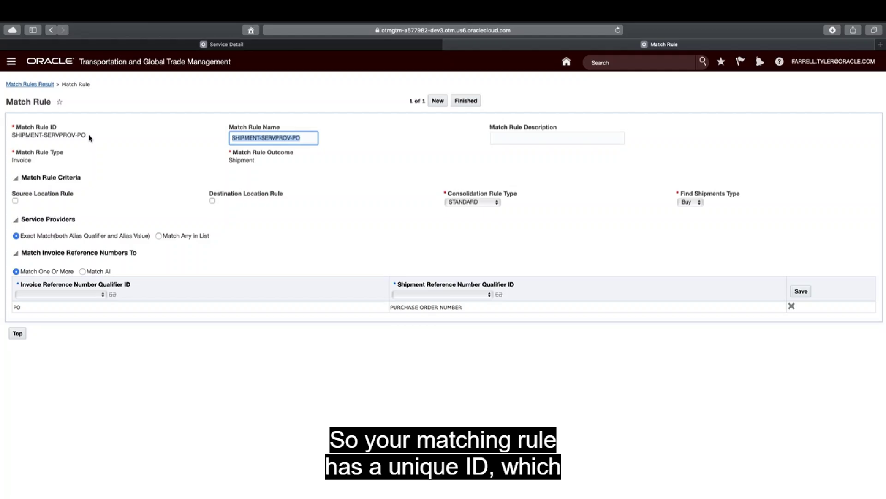
Step: Examine the match rule's ID, name, outcome and location rules, and the choices for Consolidation Rule Type and Find Shipments Type
{"action": "left_click_drag", "start_coordinate": [89, 138], "coordinate": [6, 136]}
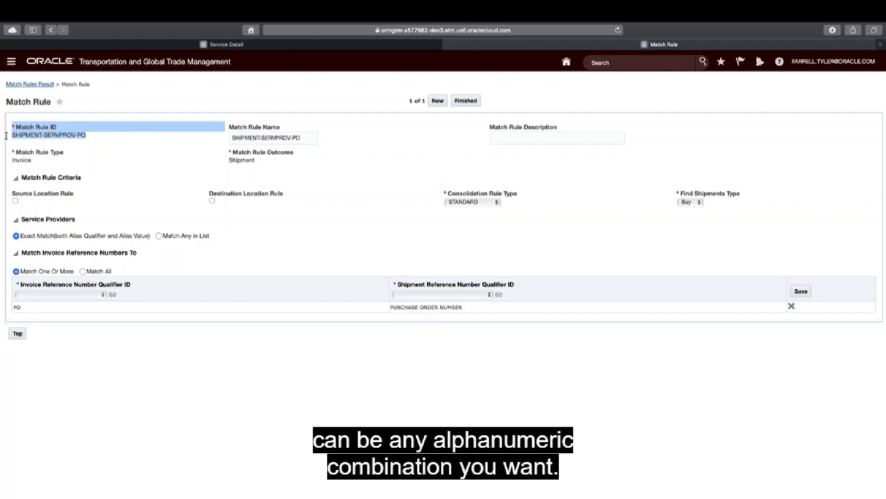
{"action": "left_click", "coordinate": [309, 139]}
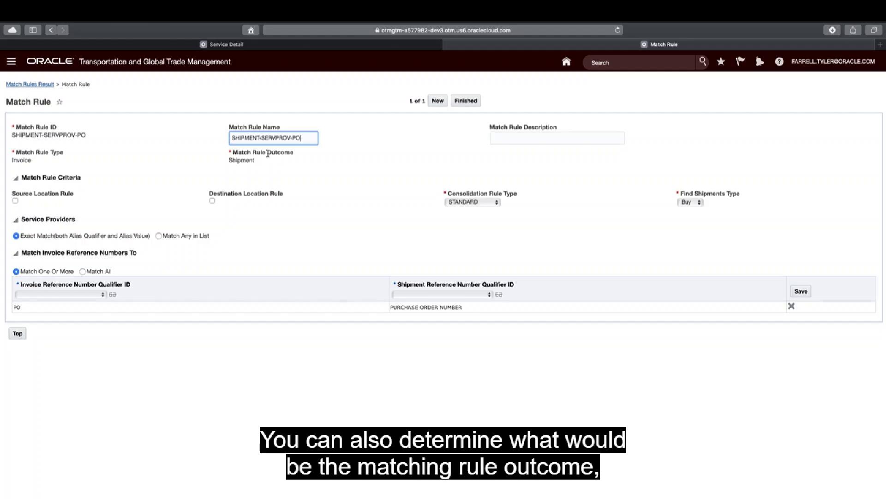
{"action": "left_click_drag", "start_coordinate": [268, 154], "coordinate": [289, 154]}
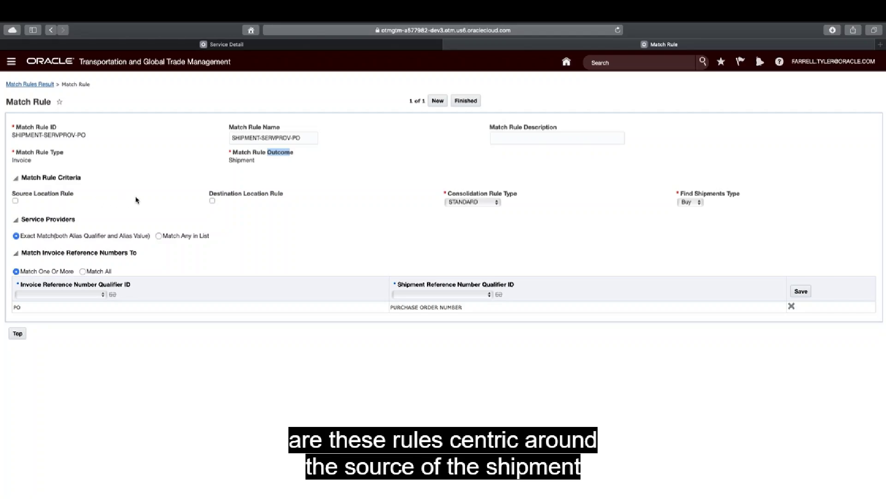
{"action": "left_click", "coordinate": [224, 195]}
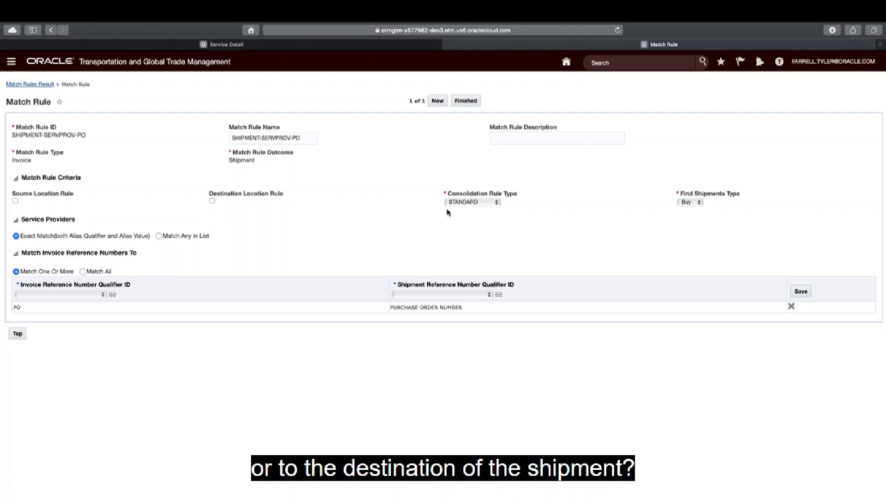
{"action": "left_click", "coordinate": [474, 203]}
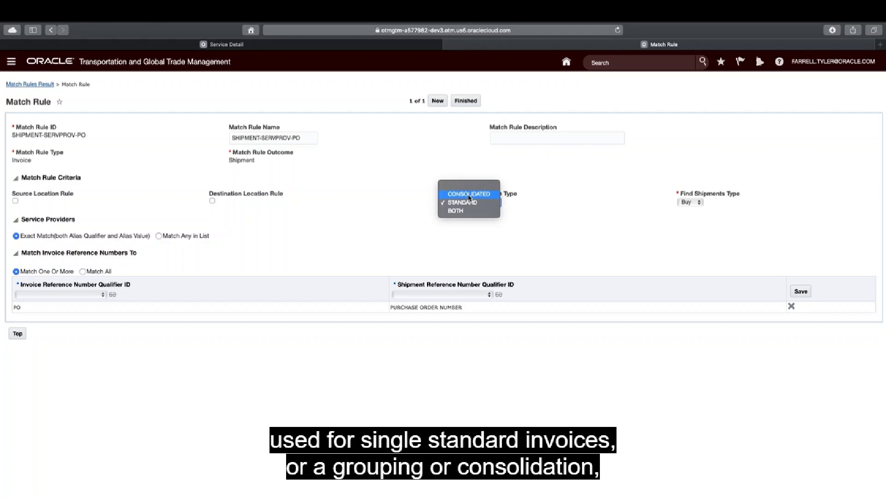
{"action": "left_click", "coordinate": [557, 195]}
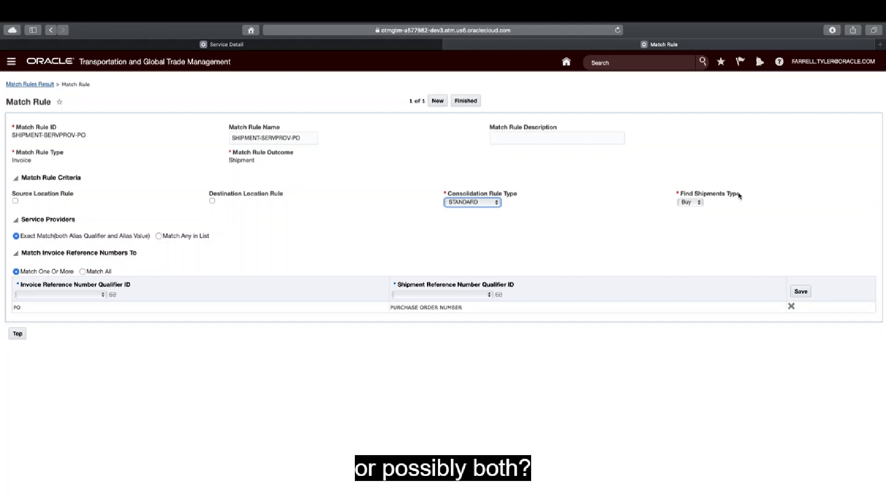
{"action": "left_click", "coordinate": [690, 203]}
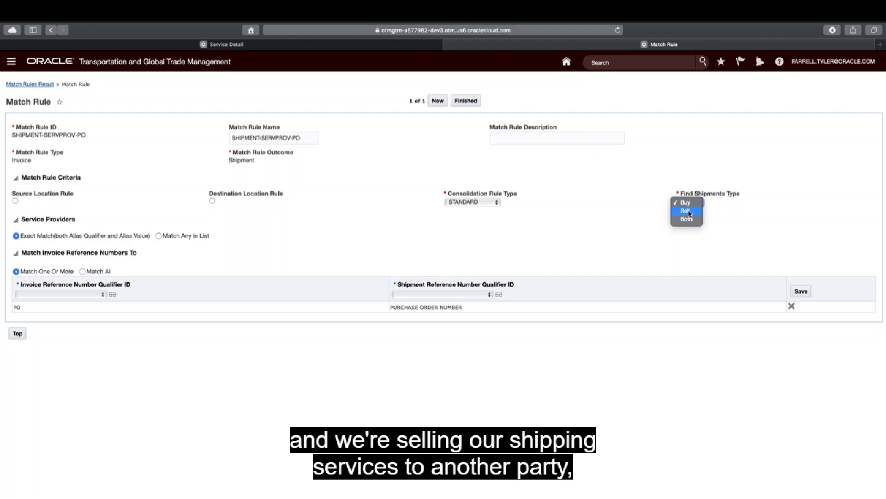
{"action": "left_click", "coordinate": [633, 217]}
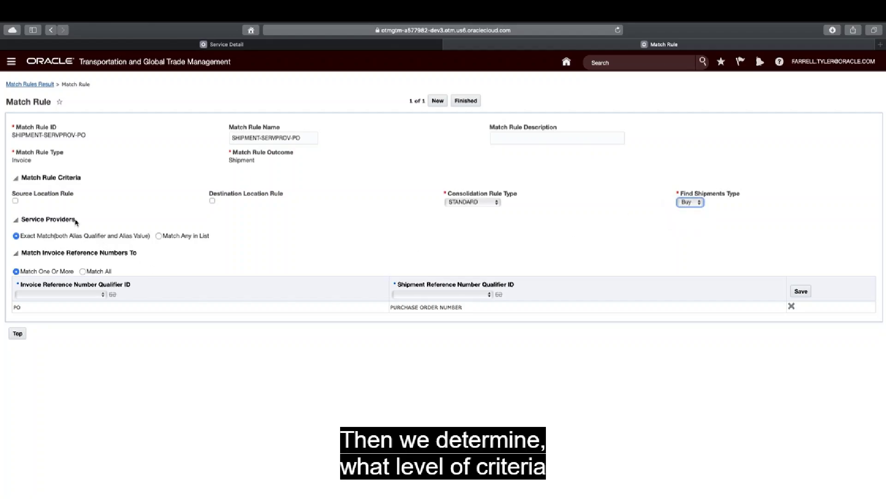
Step: Try Match Any in List for the service providers and return the setting to Exact Match
{"action": "left_click_drag", "start_coordinate": [78, 220], "coordinate": [22, 221]}
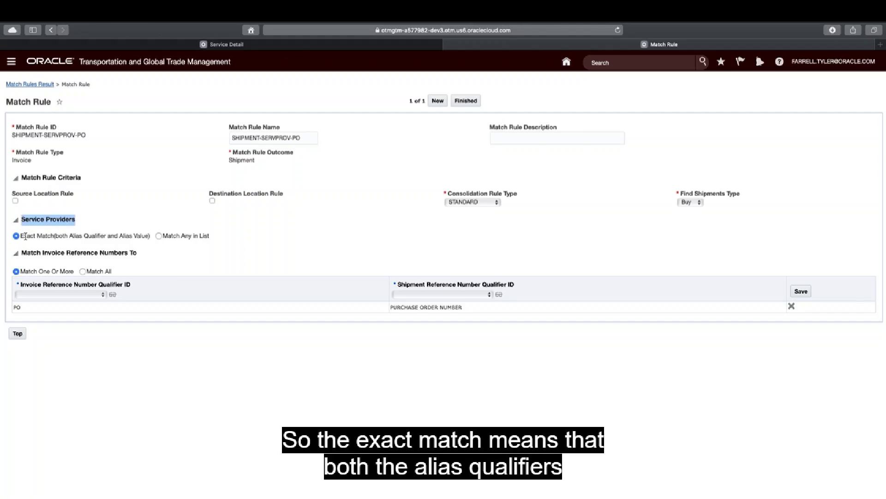
{"action": "left_click_drag", "start_coordinate": [22, 236], "coordinate": [148, 237]}
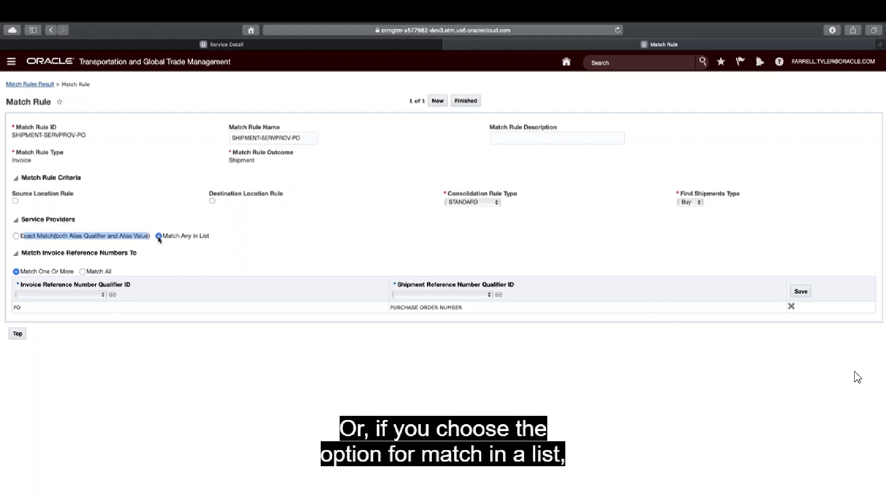
{"action": "left_click", "coordinate": [159, 236]}
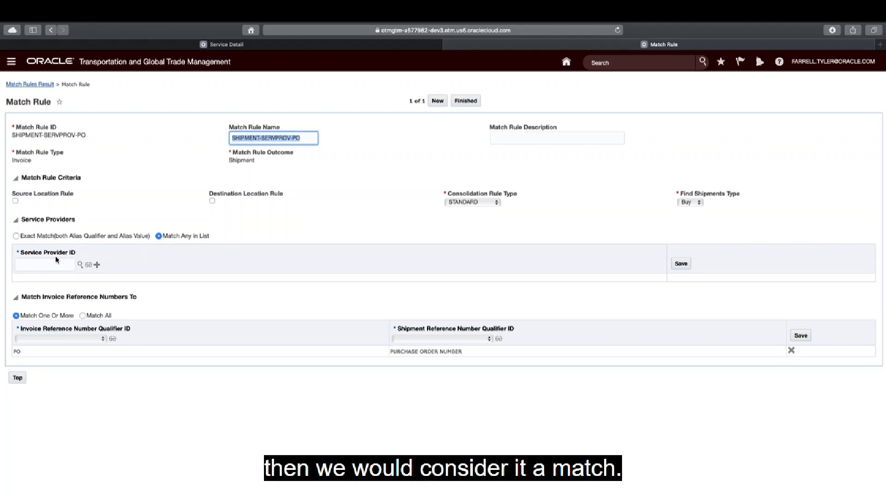
{"action": "left_click", "coordinate": [16, 236]}
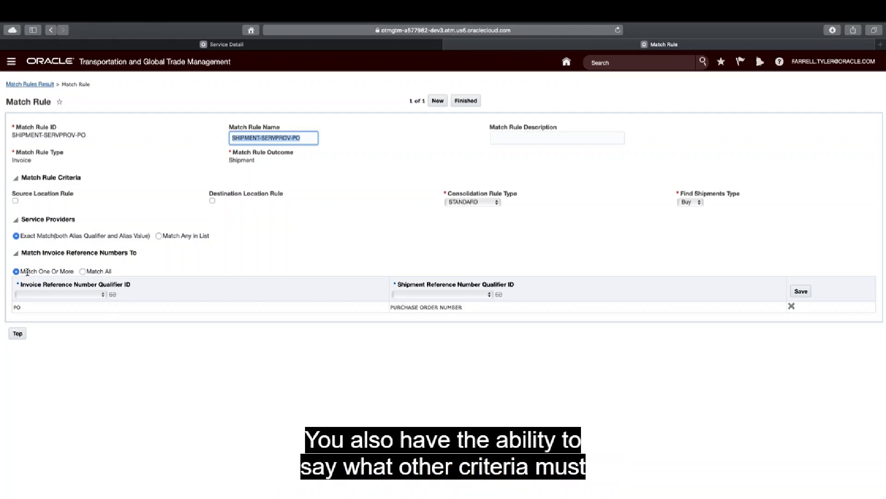
Step: Try 2I as invoice reference qualifier, review the shipment qualifier choices, and switch reference matching to Match All and back to Match One Or More
{"action": "left_click", "coordinate": [30, 310]}
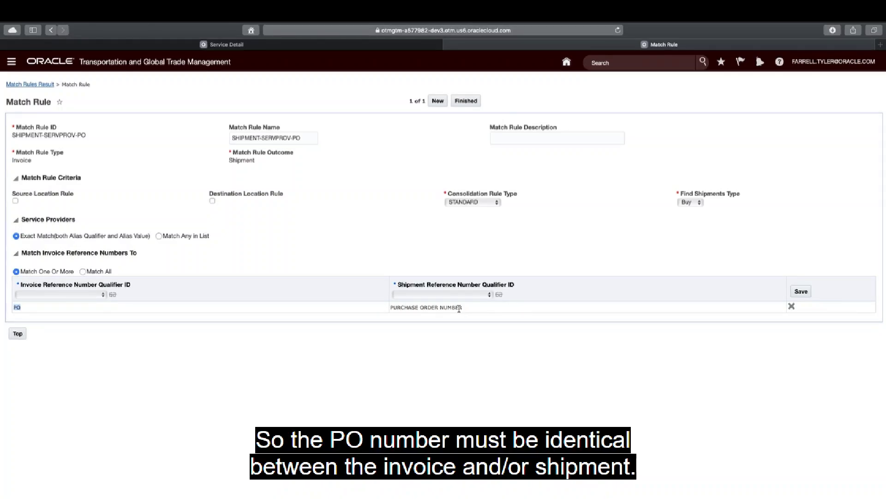
{"action": "left_click", "coordinate": [80, 296]}
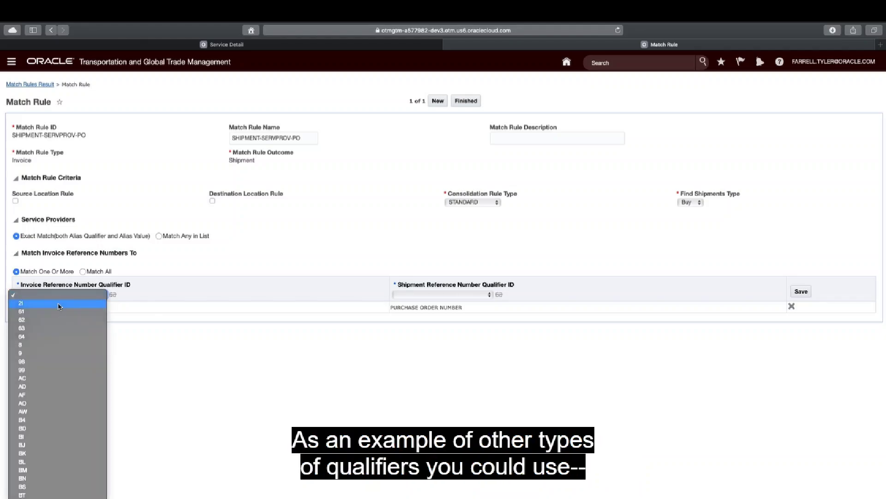
{"action": "left_click", "coordinate": [59, 304]}
{"action": "left_click", "coordinate": [467, 295]}
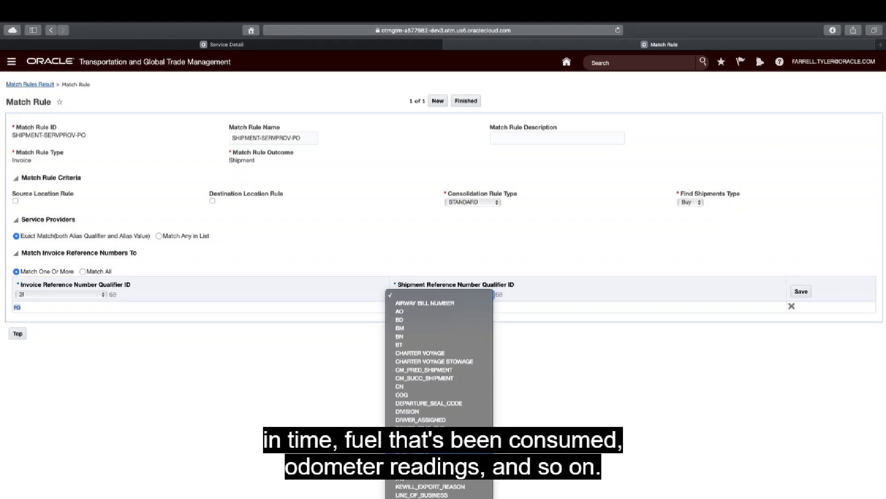
{"action": "left_click", "coordinate": [443, 237]}
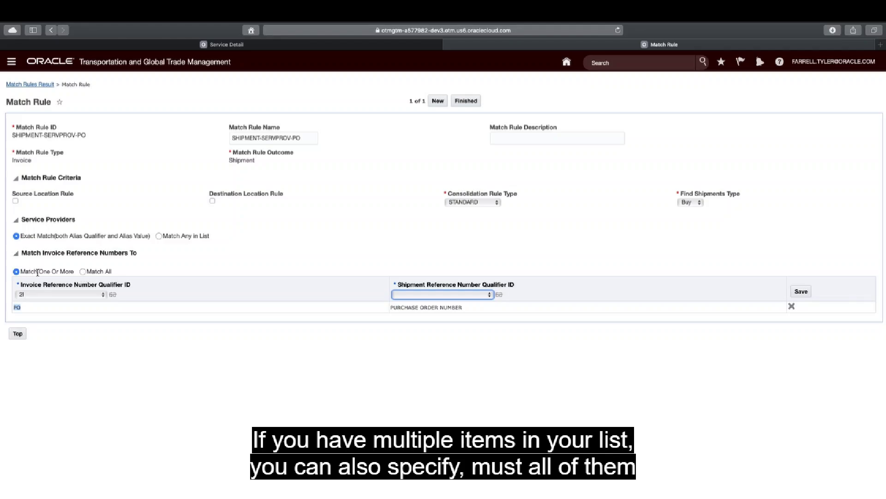
{"action": "left_click", "coordinate": [84, 272]}
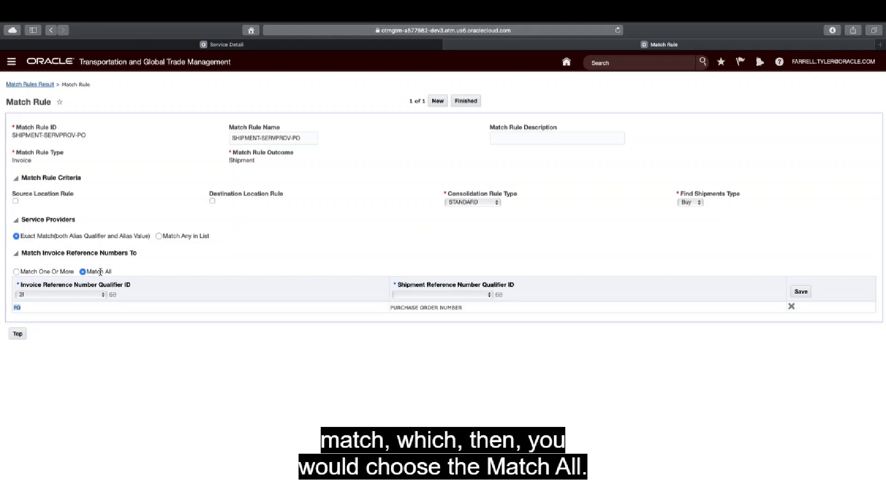
{"action": "left_click", "coordinate": [16, 272]}
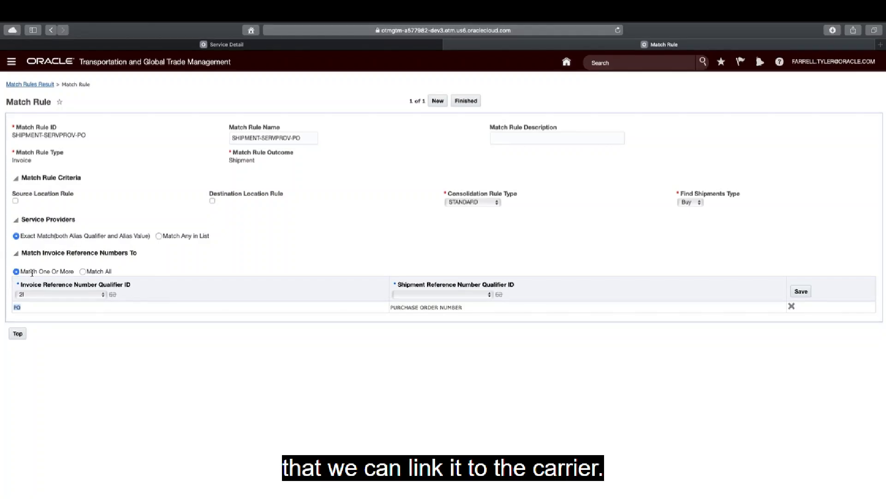
Step: Search for all match rule profiles and open TL MATCH RULE to examine its profile ID and linked rule
{"action": "left_click", "coordinate": [567, 63]}
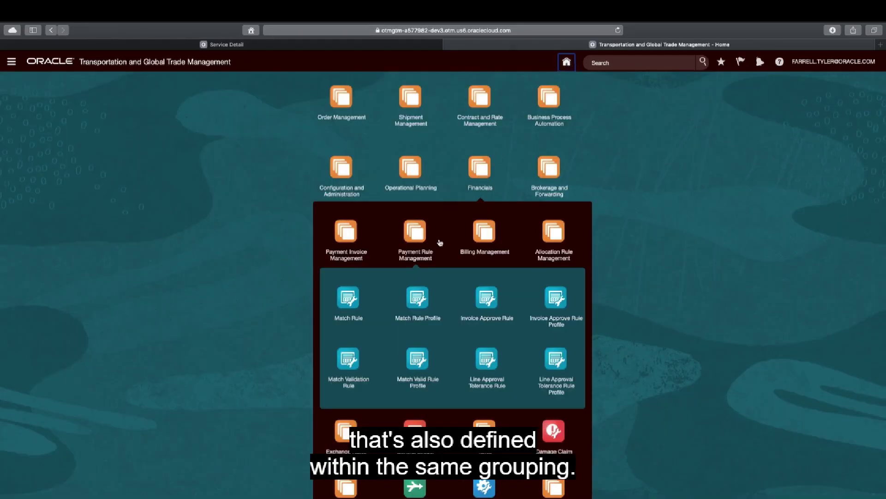
{"action": "left_click", "coordinate": [417, 305]}
{"action": "left_click", "coordinate": [19, 238]}
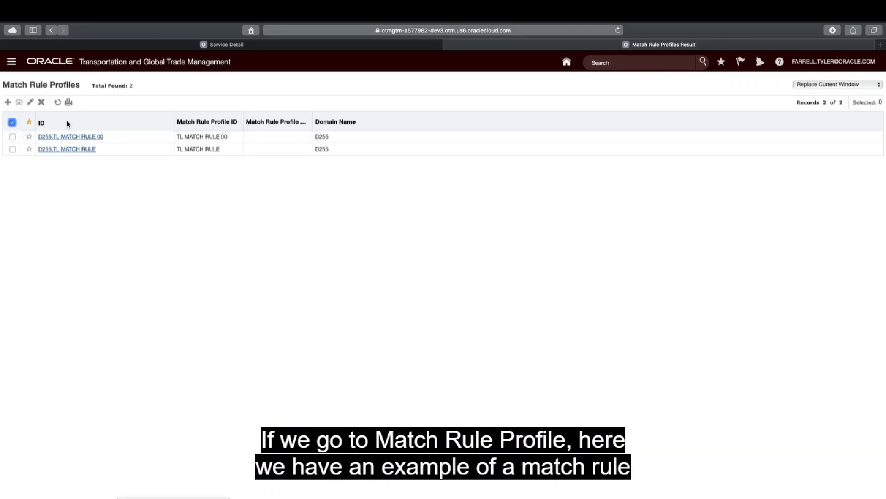
{"action": "left_click", "coordinate": [77, 149]}
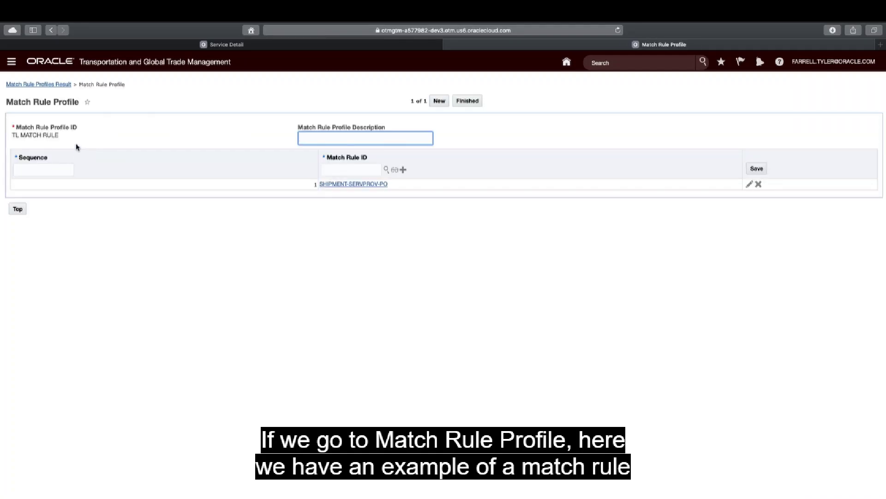
{"action": "left_click_drag", "start_coordinate": [59, 135], "coordinate": [8, 135]}
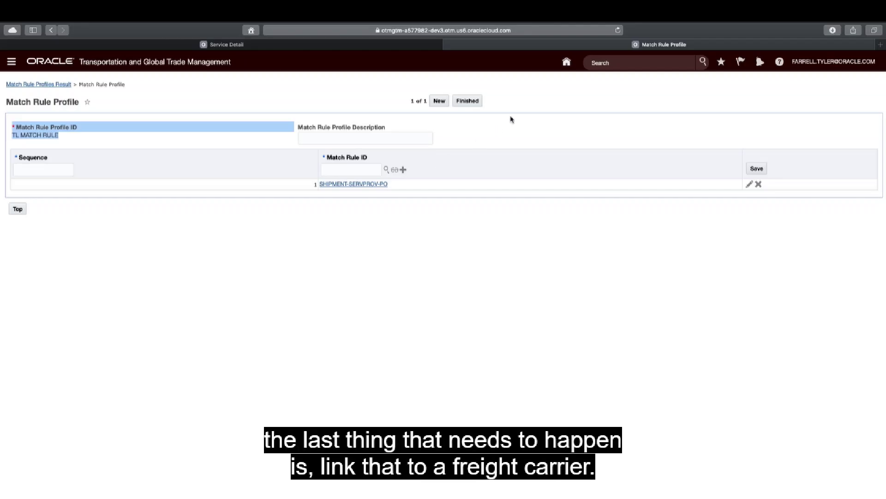
Step: List all service providers in Contract and Rate Management and open the CH ROBINSON carrier record
{"action": "left_click", "coordinate": [566, 62]}
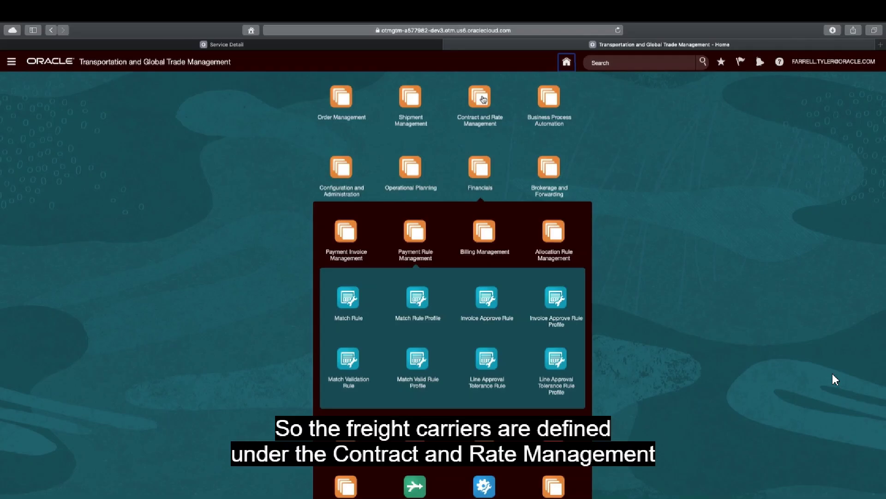
{"action": "left_click", "coordinate": [482, 98]}
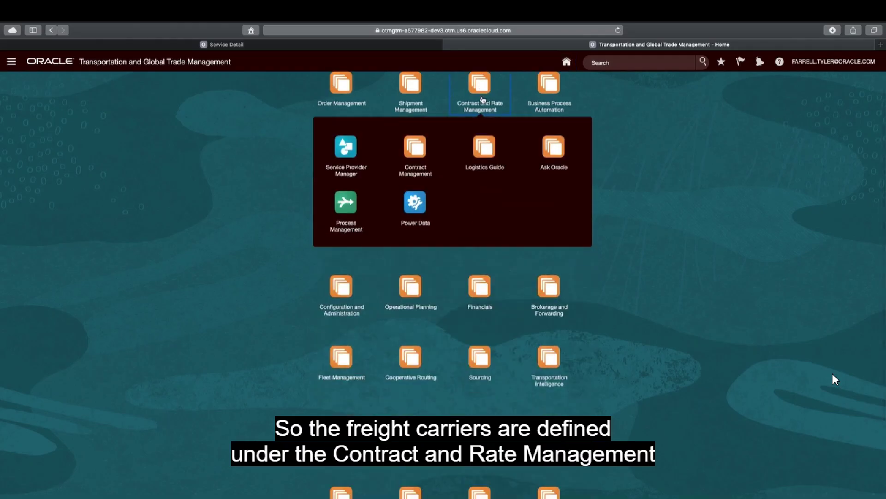
{"action": "left_click", "coordinate": [346, 153]}
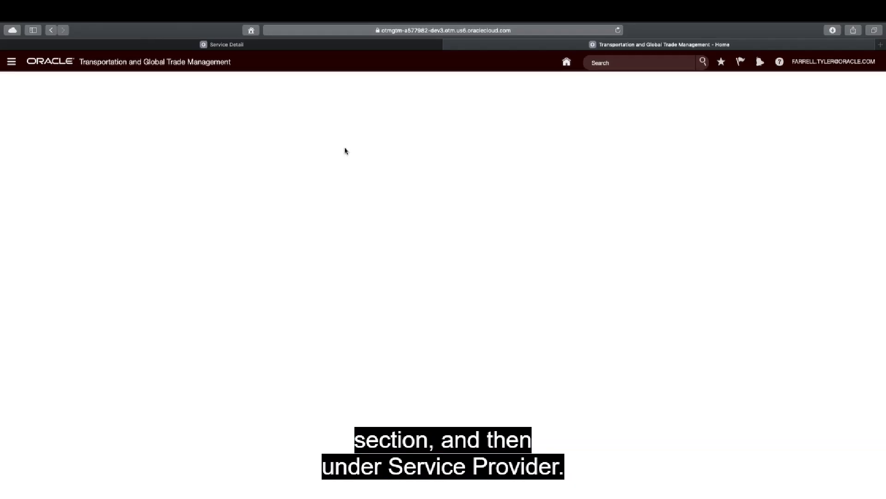
{"action": "key", "text": "Return"}
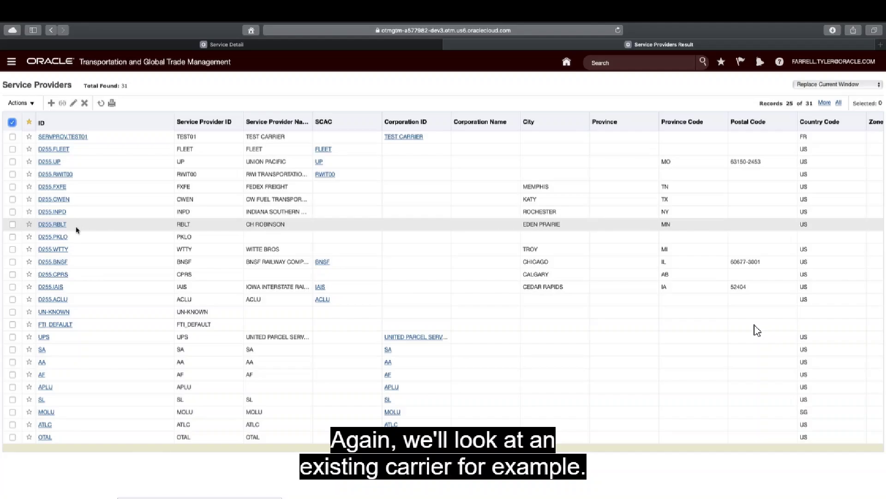
{"action": "left_click", "coordinate": [91, 226]}
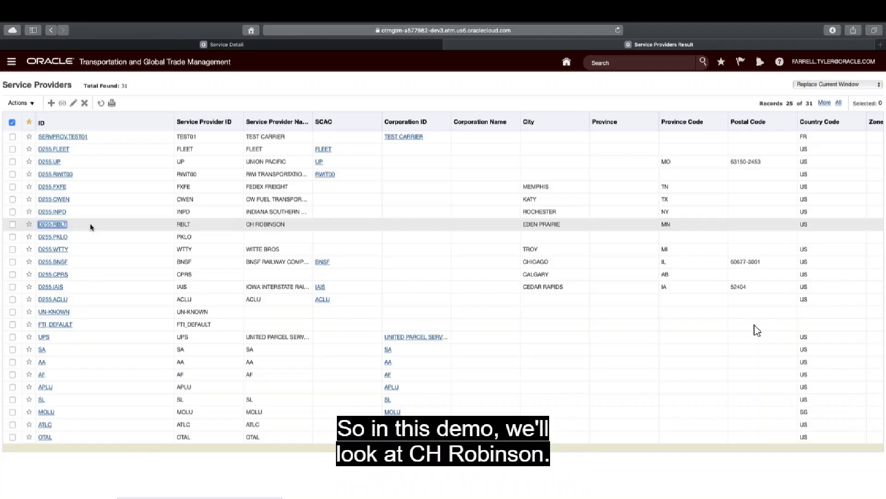
{"action": "left_click", "coordinate": [57, 226]}
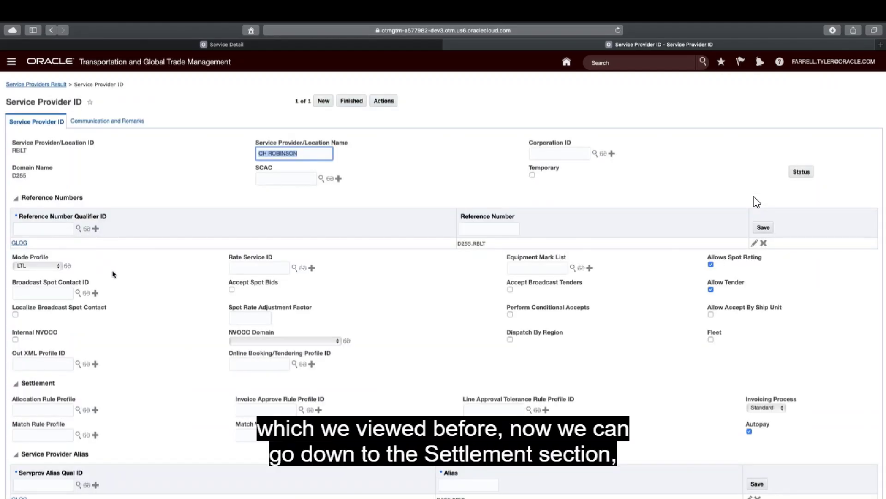
Step: Look up the match rule profiles and assign TL MATCH RULE as the Match Rule Profile in the carrier's Settlement section
{"action": "scroll", "coordinate": [117, 274], "scroll_direction": "down", "scroll_amount": 6}
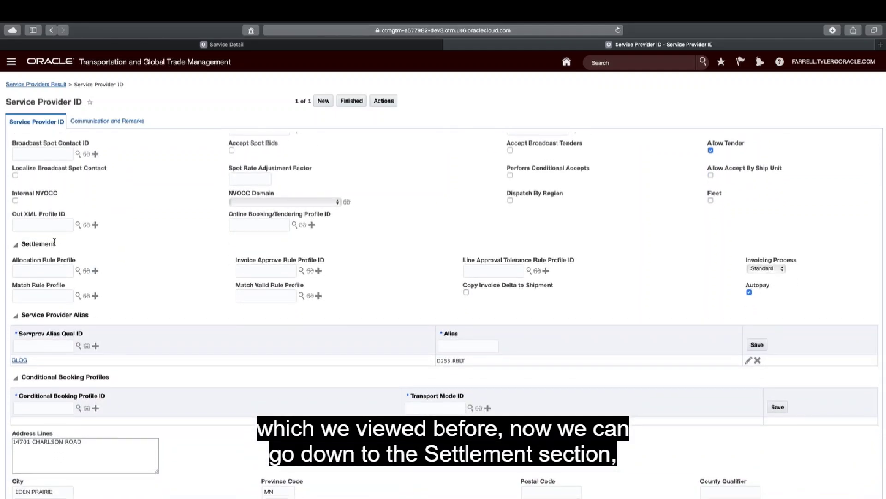
{"action": "left_click_drag", "start_coordinate": [55, 243], "coordinate": [19, 243]}
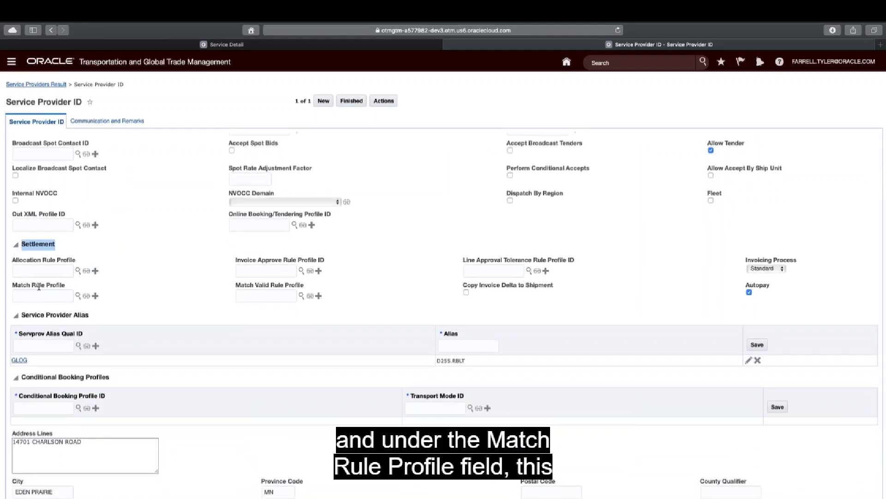
{"action": "left_click_drag", "start_coordinate": [65, 285], "coordinate": [17, 285]}
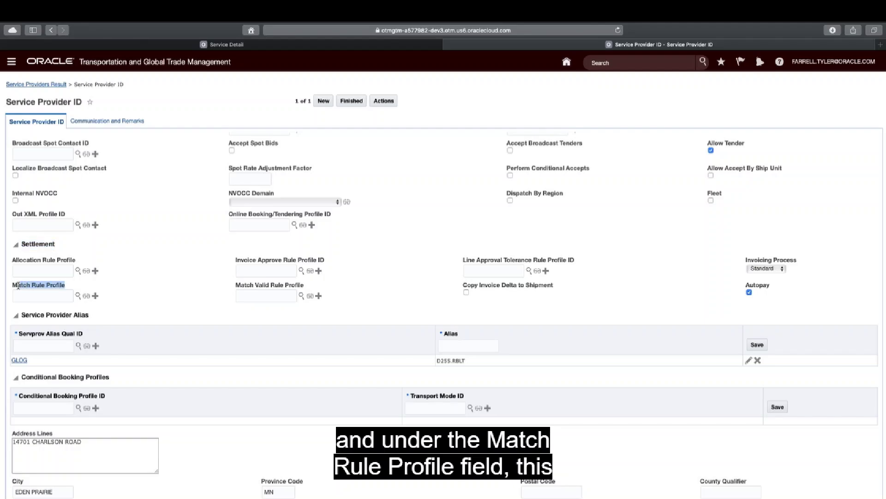
{"action": "left_click", "coordinate": [31, 292]}
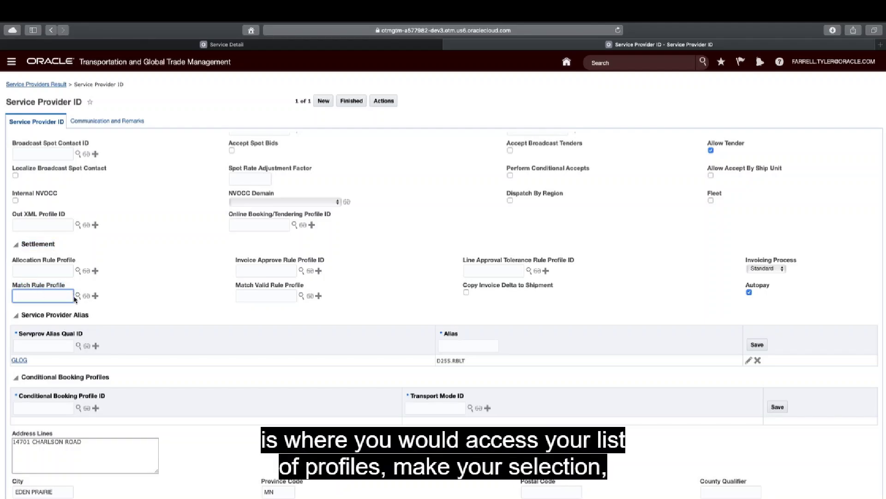
{"action": "left_click", "coordinate": [78, 296]}
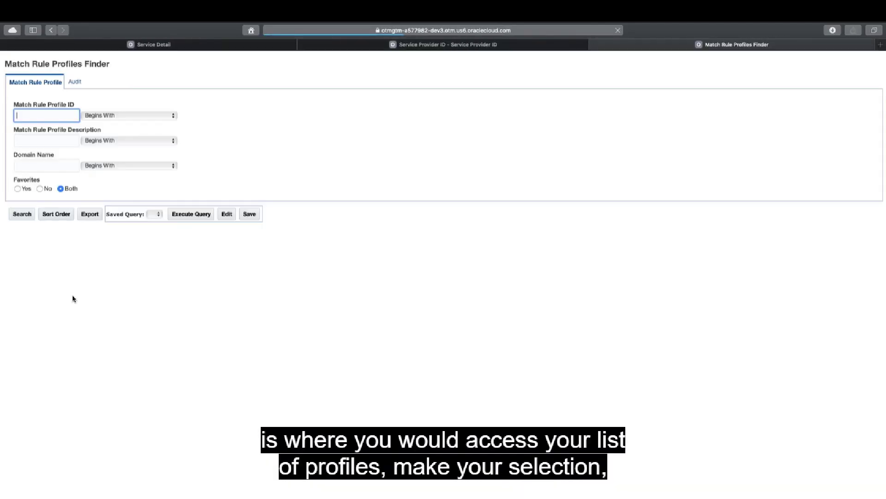
{"action": "left_click", "coordinate": [22, 213]}
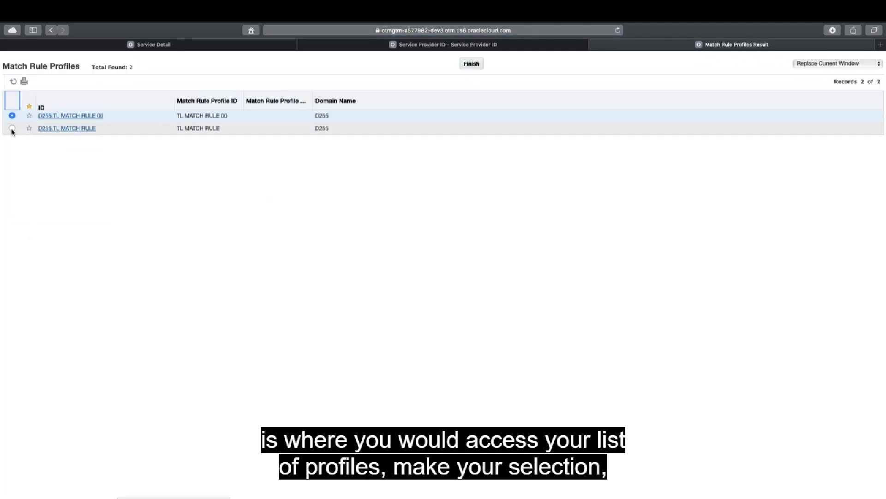
{"action": "left_click", "coordinate": [12, 128]}
{"action": "left_click", "coordinate": [467, 69]}
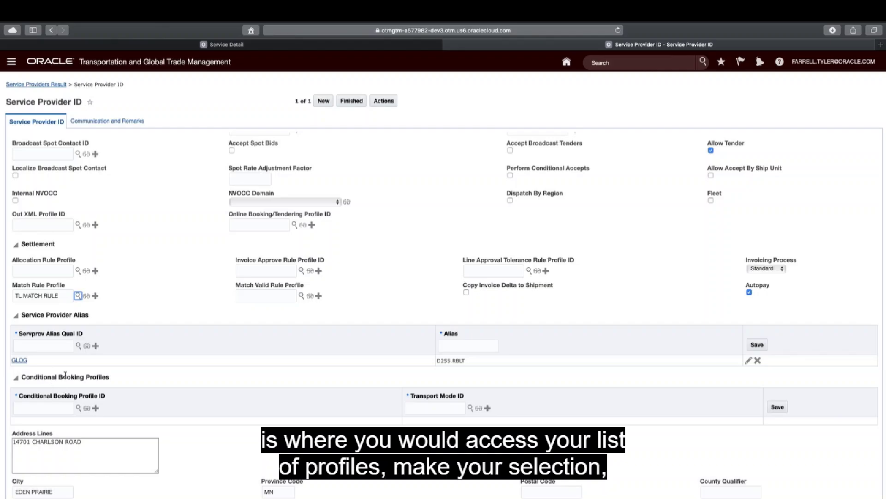
{"action": "left_click", "coordinate": [40, 293]}
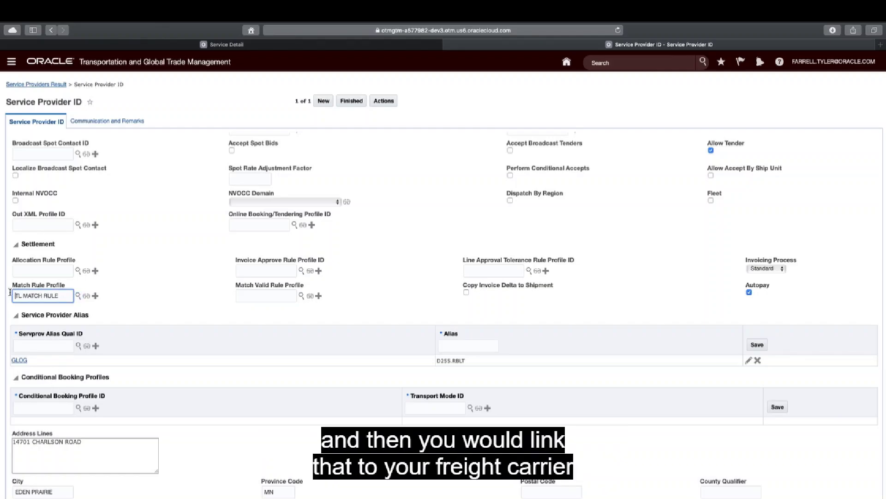
{"action": "left_click_drag", "start_coordinate": [58, 298], "coordinate": [18, 296]}
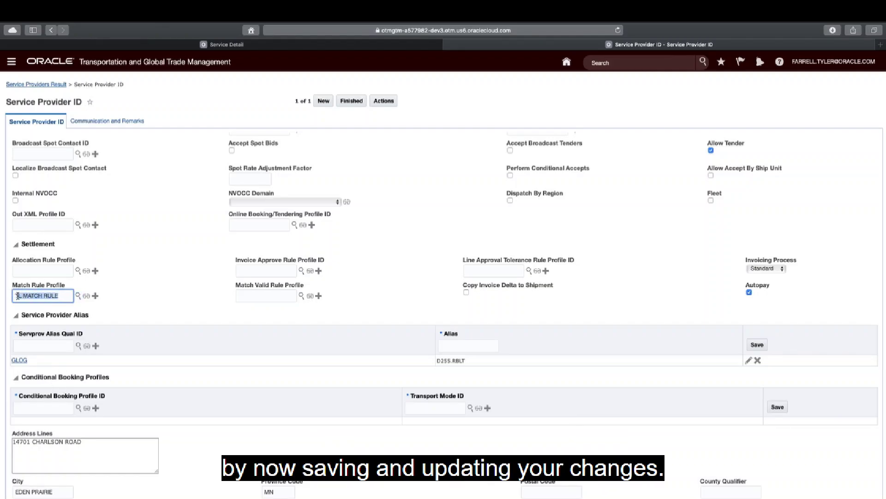